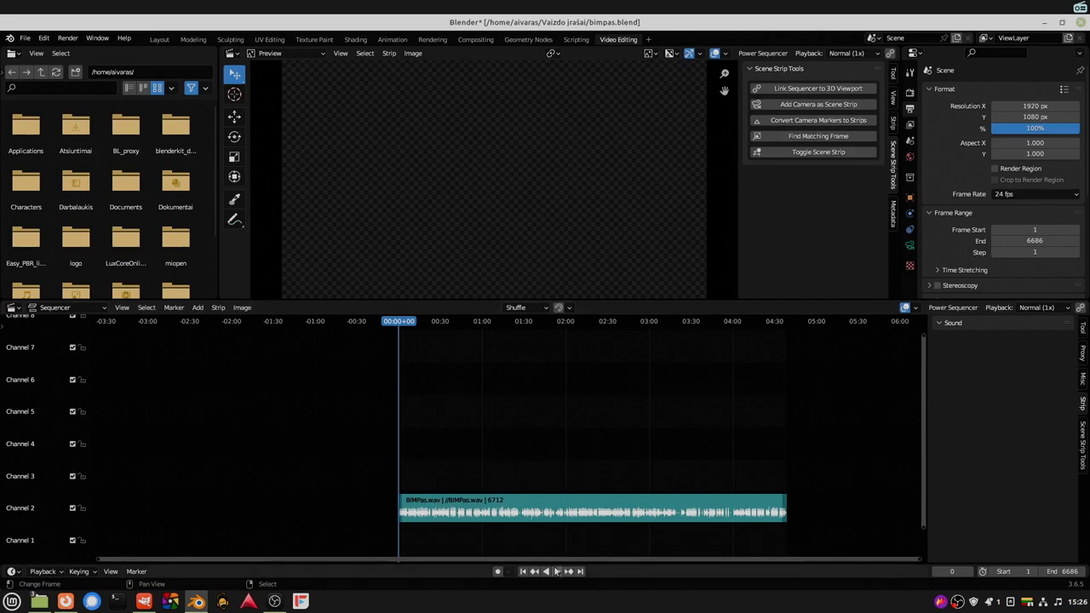
Play the BIMPas.wav audio timeline in Blender, then switch away to another window
left_click(556, 571)
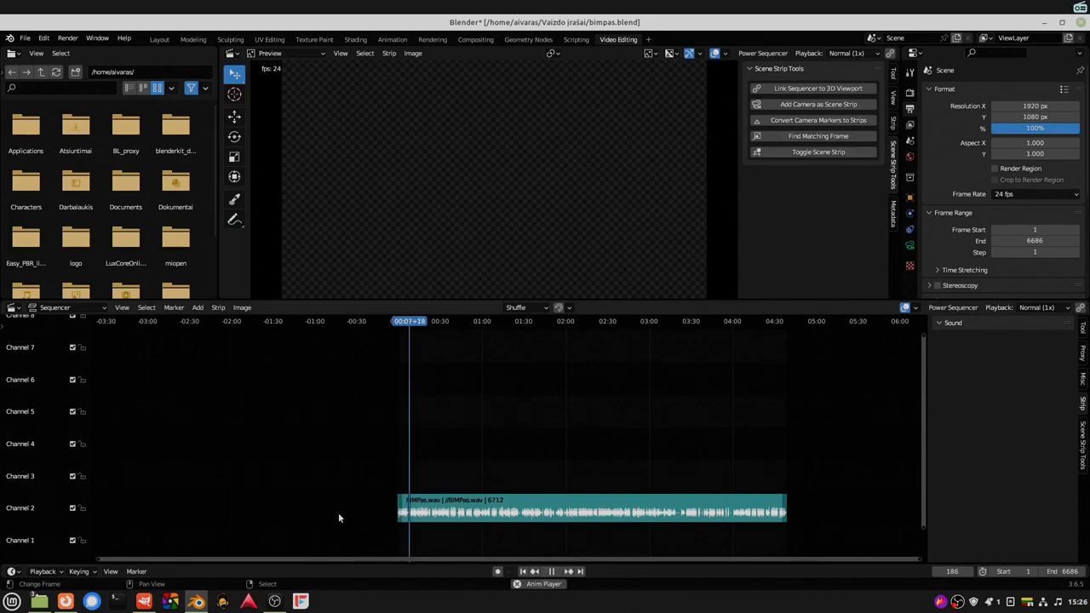
left_click(144, 601)
Return Firefox to the 'BIMP adds batch image processing power to GIMP' title and introduction
left_click(65, 601)
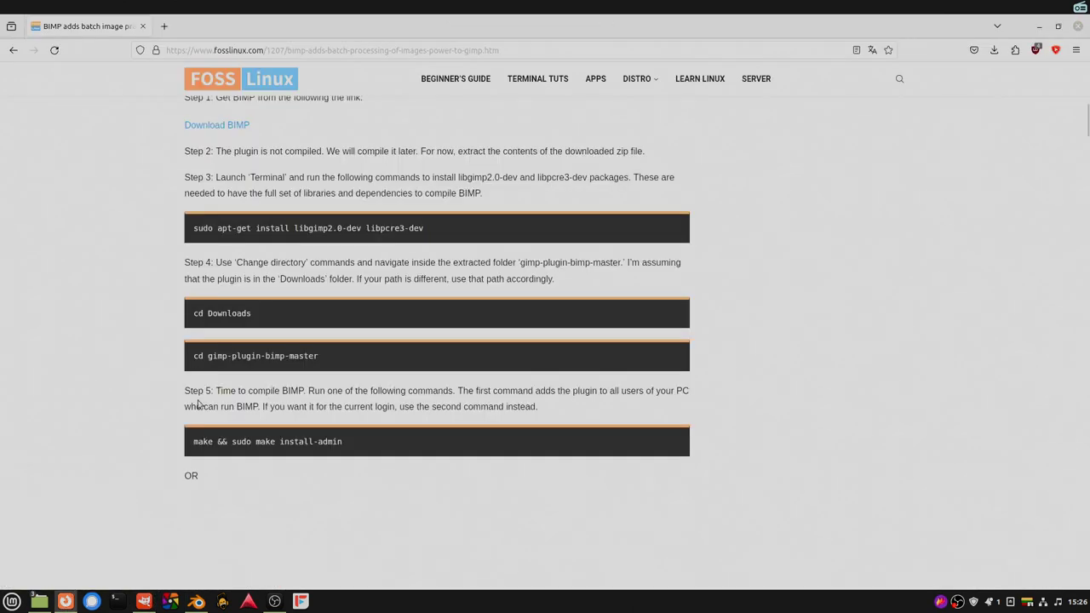
scroll(196, 409, "up", 5)
scroll(252, 416, "up", 3)
scroll(134, 348, "up", 1)
scroll(135, 348, "up", 1)
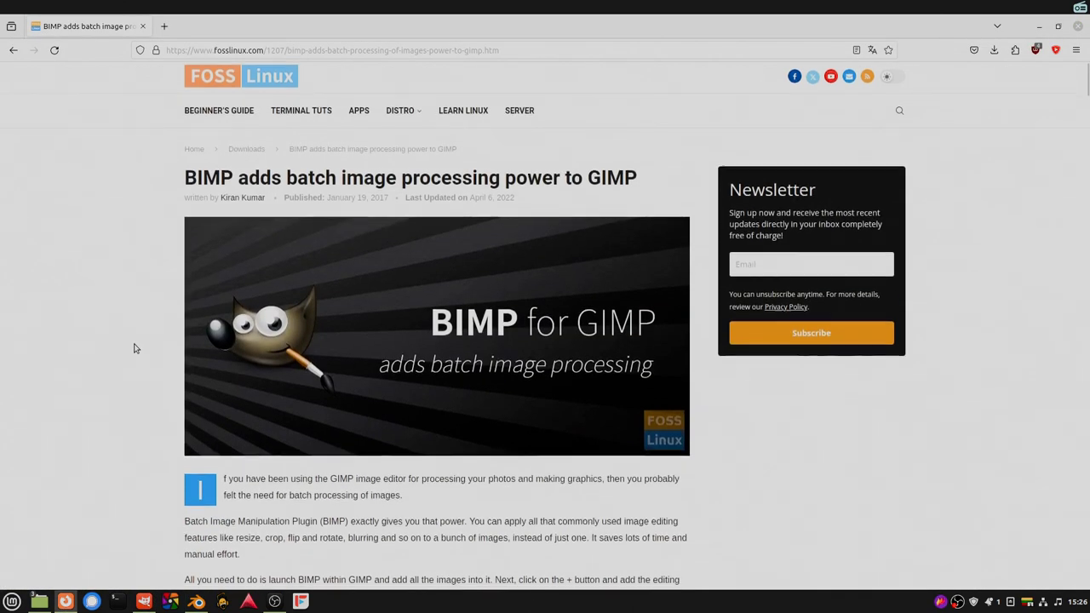
scroll(84, 349, "down", 2)
scroll(84, 348, "up", 1)
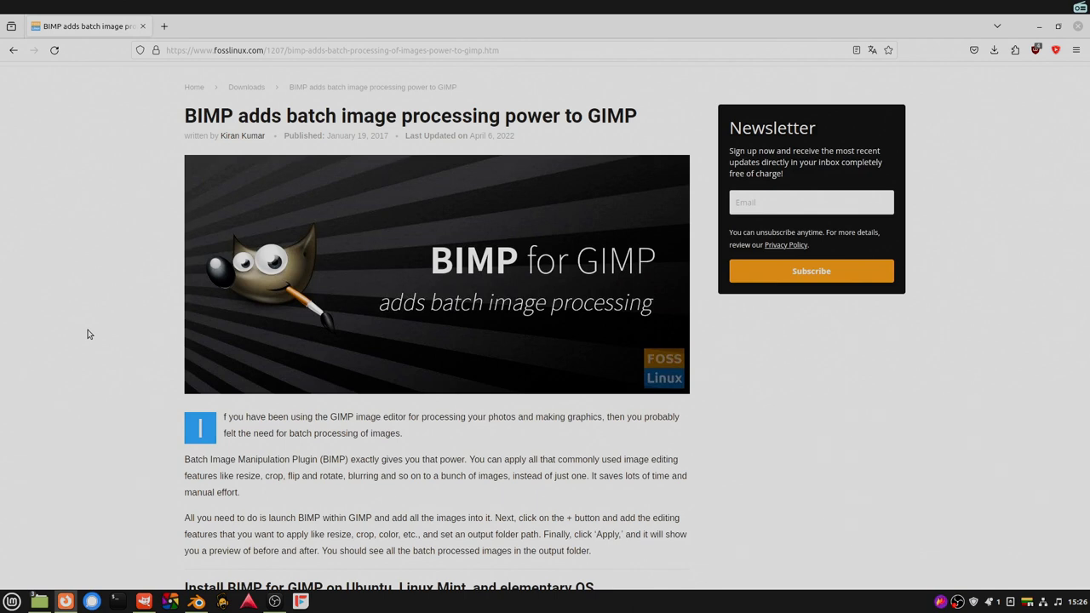
Run neofetch in Konsole, highlight the Linux Mint 20.3 x86_64 line, and close the terminal
left_click(117, 601)
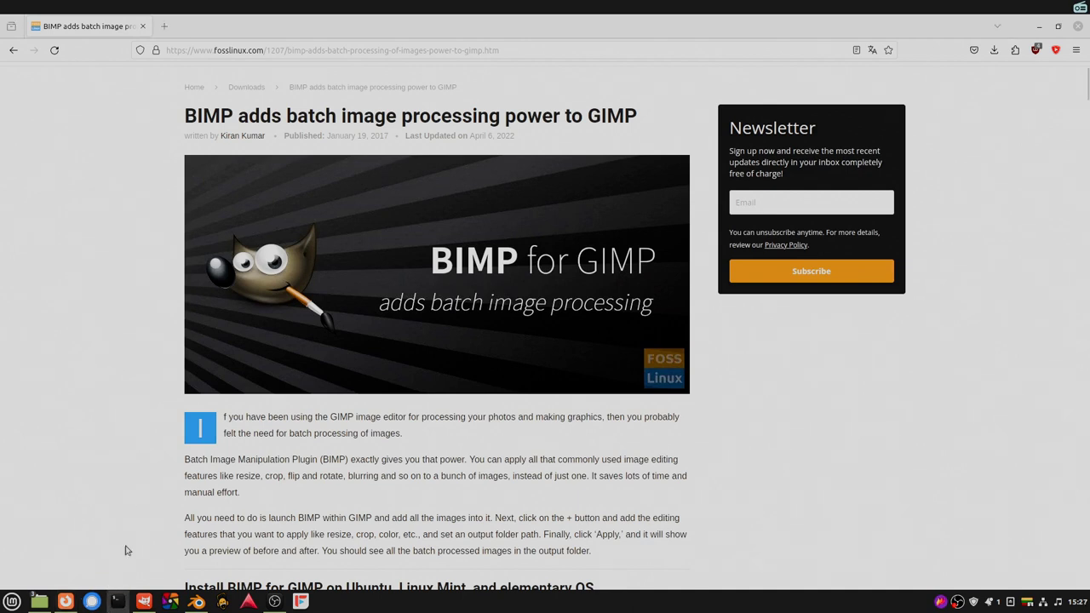
type("neof")
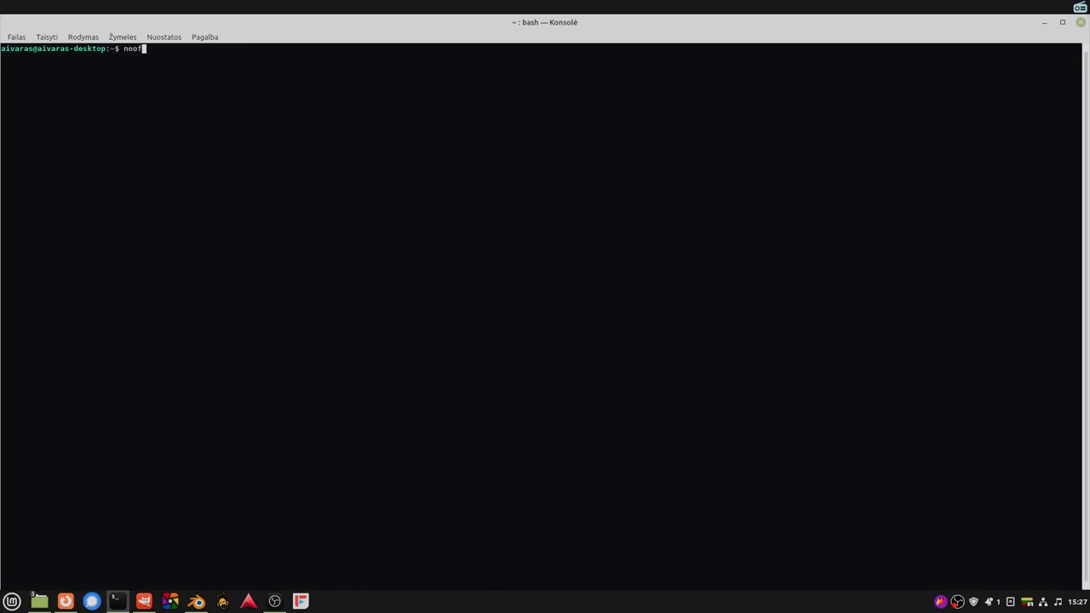
type("e")
type("tch")
key("Return")
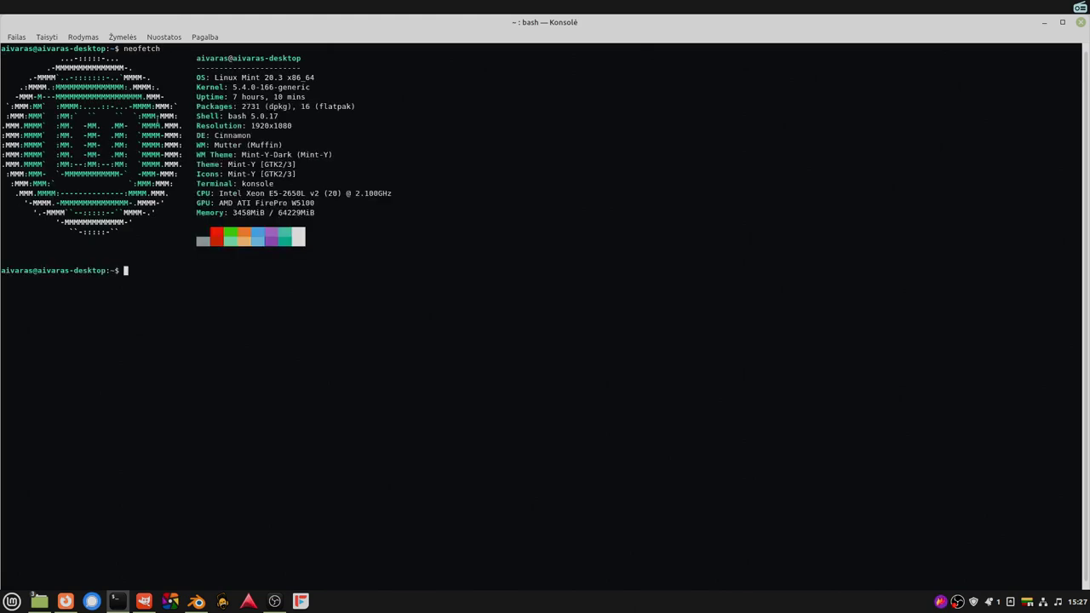
left_click_drag(214, 77, 328, 78)
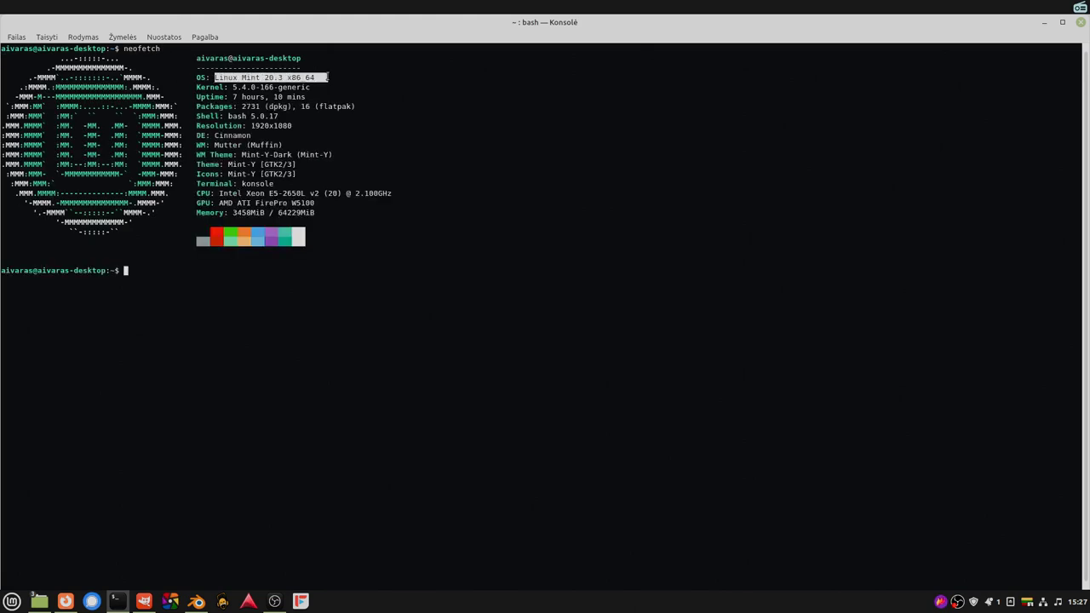
left_click(1081, 24)
Bring the 'Install BIMP for GIMP on Ubuntu, Linux Mint, and elementary OS' section into view
scroll(437, 377, "down", 1)
scroll(438, 377, "down", 7)
scroll(438, 357, "down", 7)
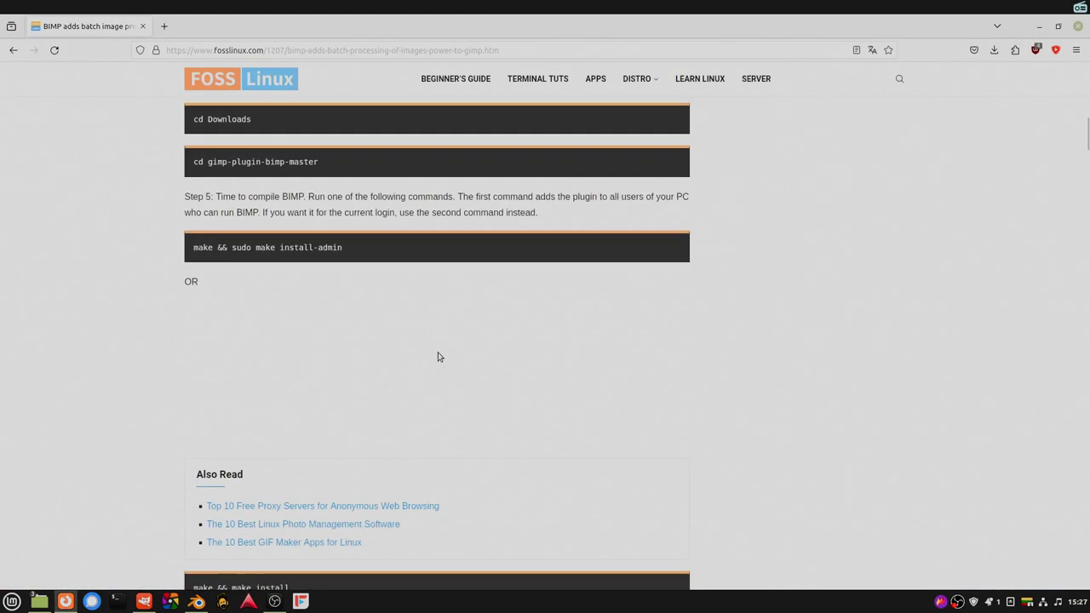
scroll(438, 357, "down", 5)
scroll(438, 357, "up", 10)
scroll(439, 353, "down", 1)
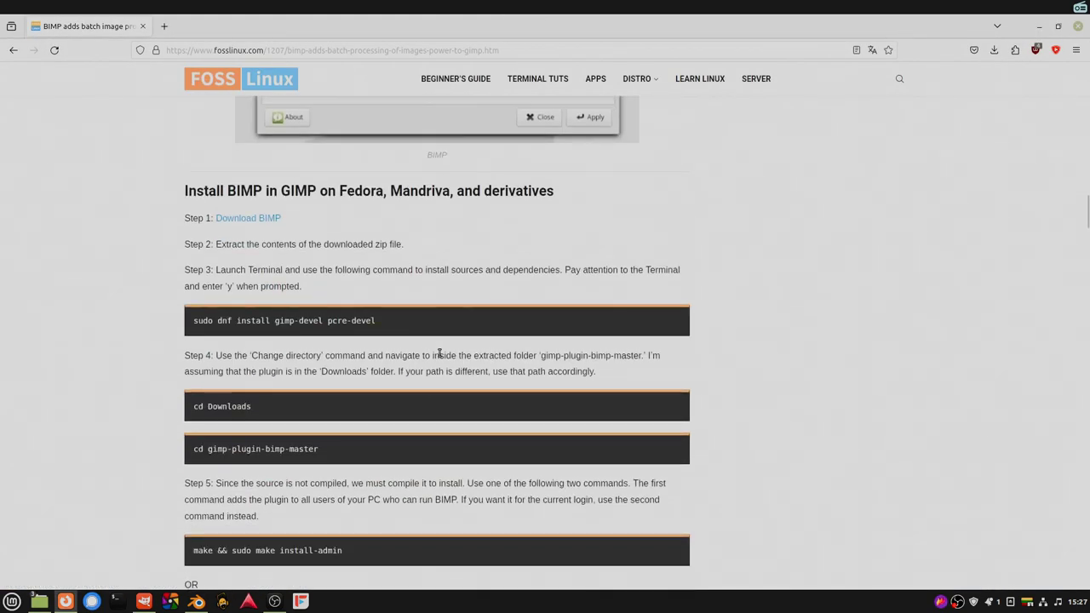
scroll(440, 353, "down", 2)
scroll(439, 353, "down", 1)
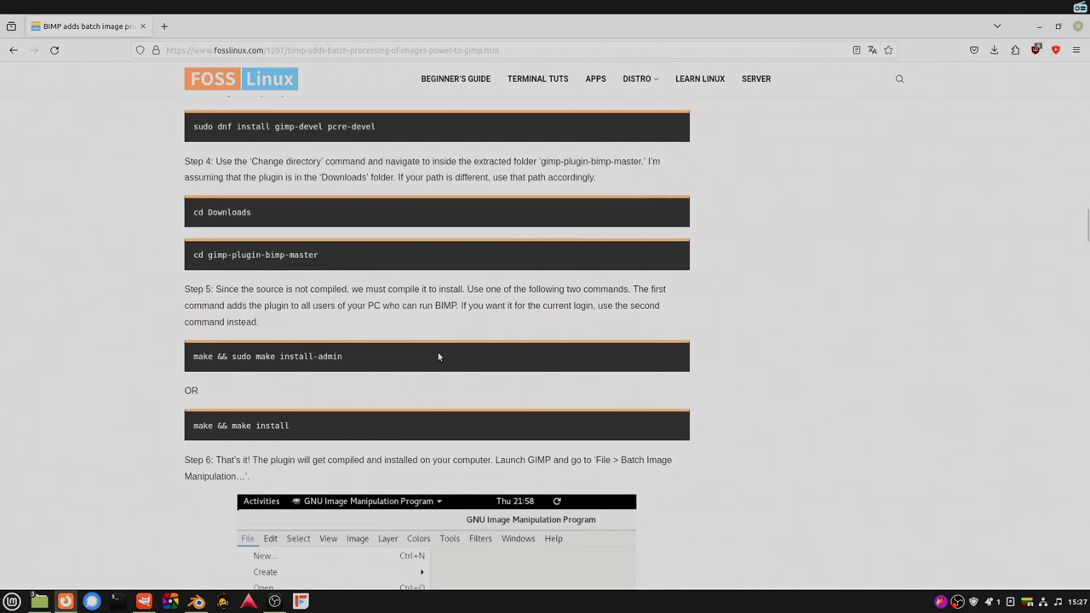
scroll(439, 356, "up", 6)
scroll(439, 355, "up", 4)
scroll(425, 362, "up", 5)
scroll(404, 366, "up", 3)
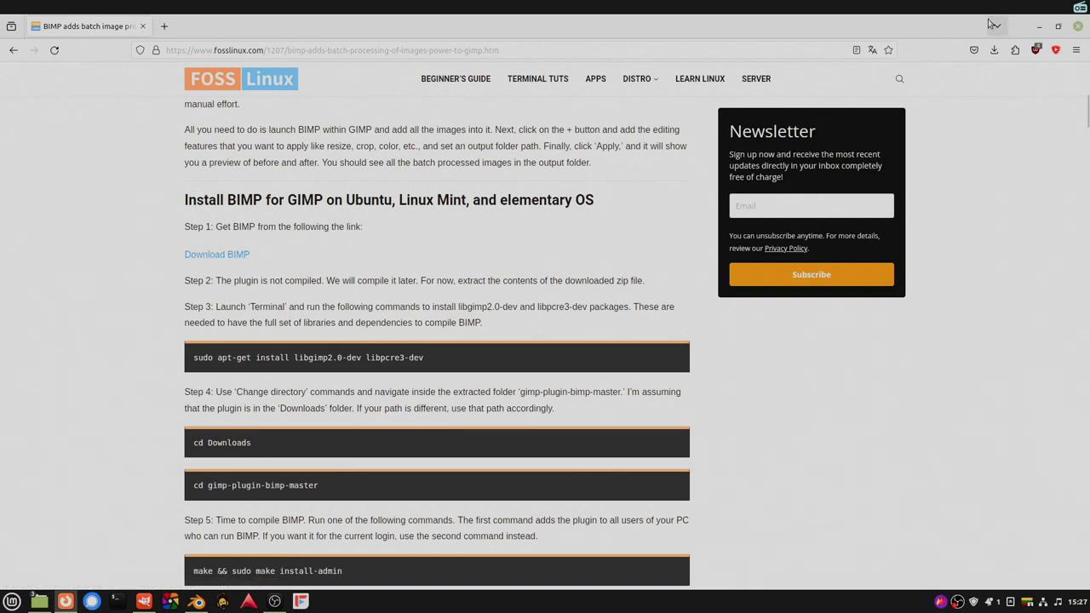
Open gimp-plugin-bimp-master in Atsiuntimai with Nemo and launch a terminal in that folder
left_click(40, 604)
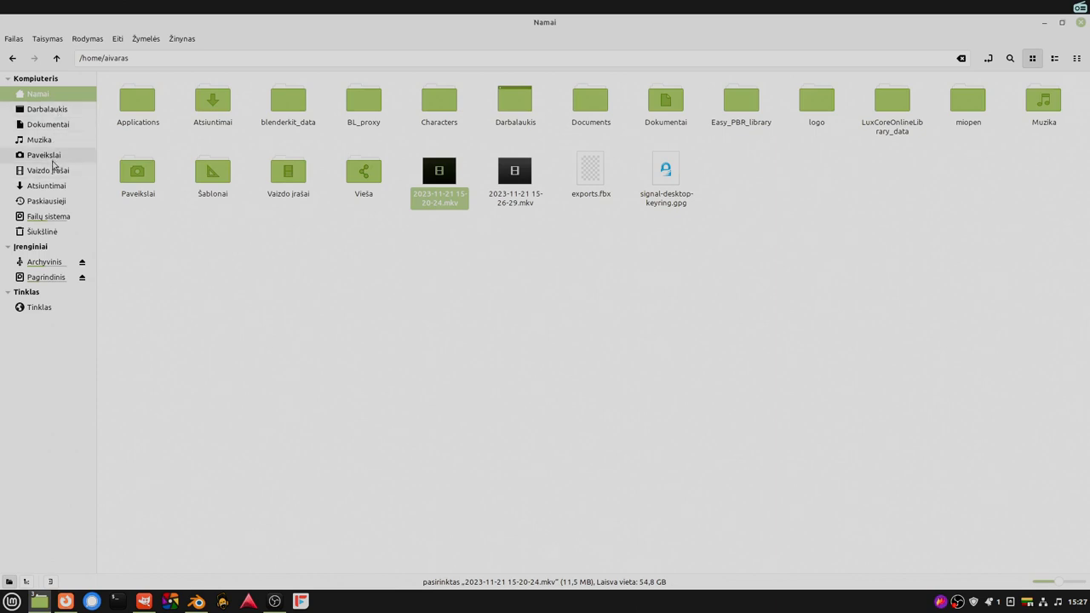
left_click(46, 185)
left_click(289, 106)
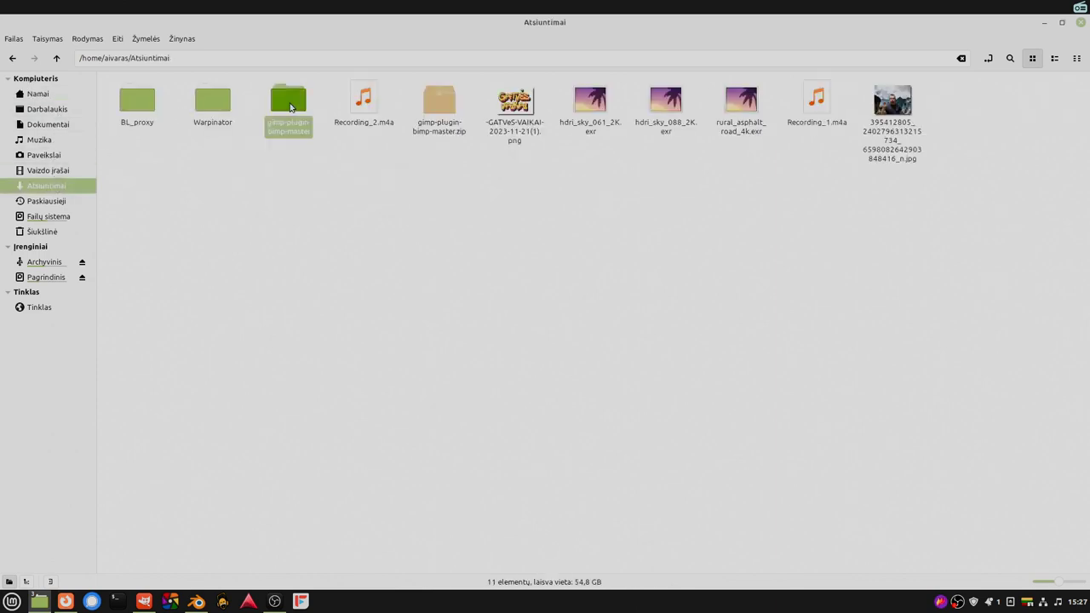
double_click(289, 105)
right_click(301, 213)
left_click(348, 257)
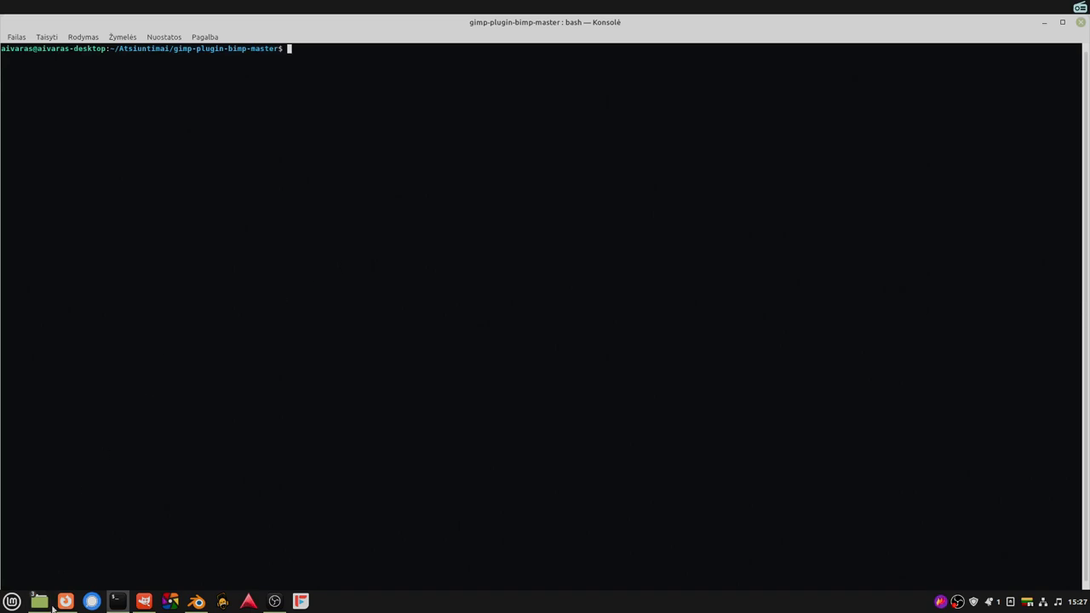
left_click(66, 601)
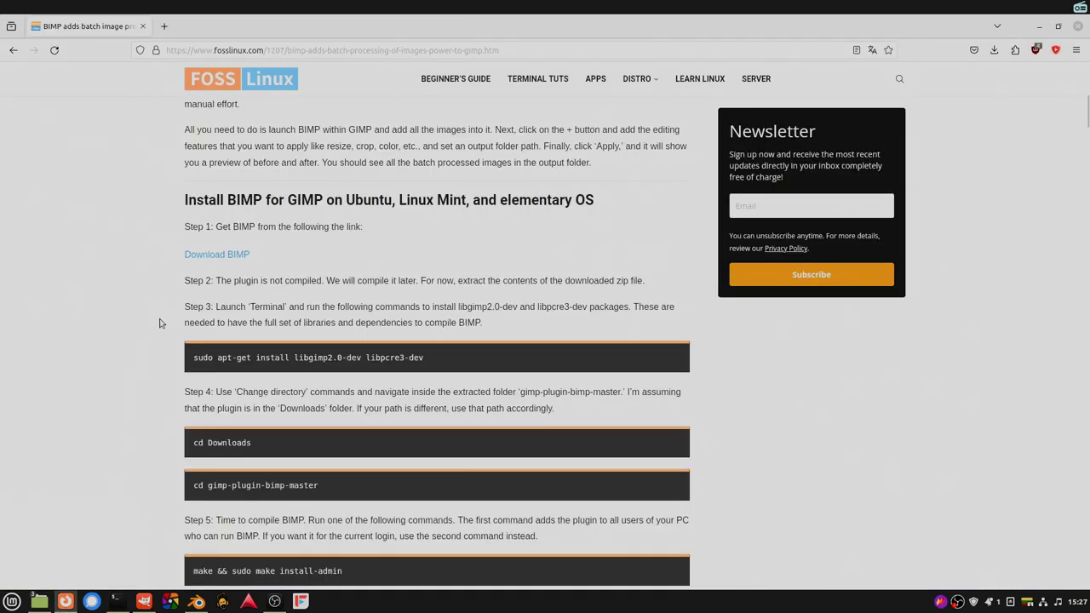
Scroll to the BIMP compile commands, then bring the terminal and GIMP windows forward
scroll(159, 323, "down", 3)
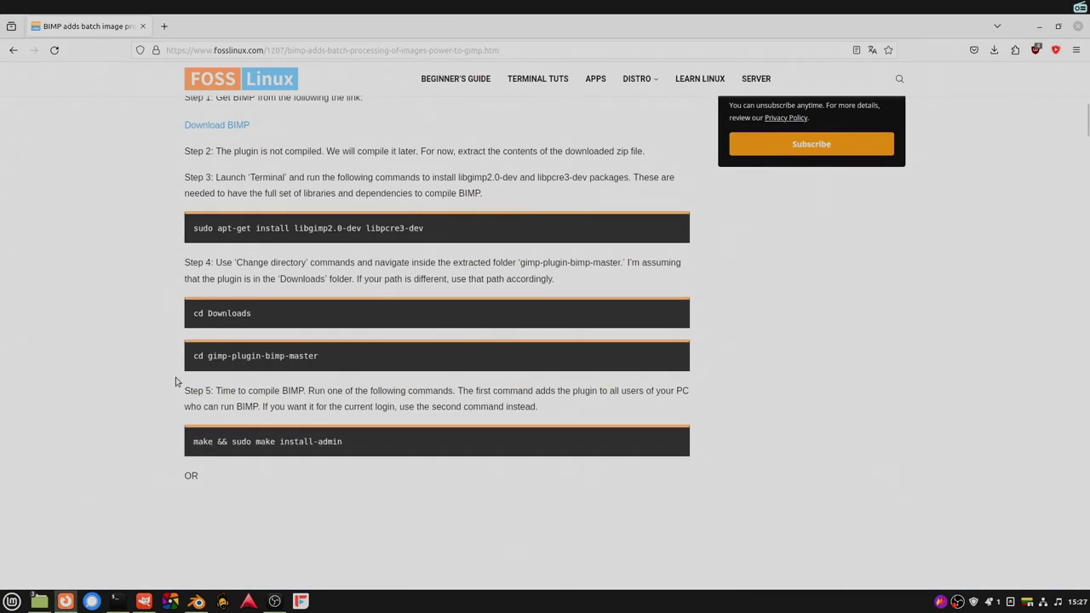
left_click(116, 602)
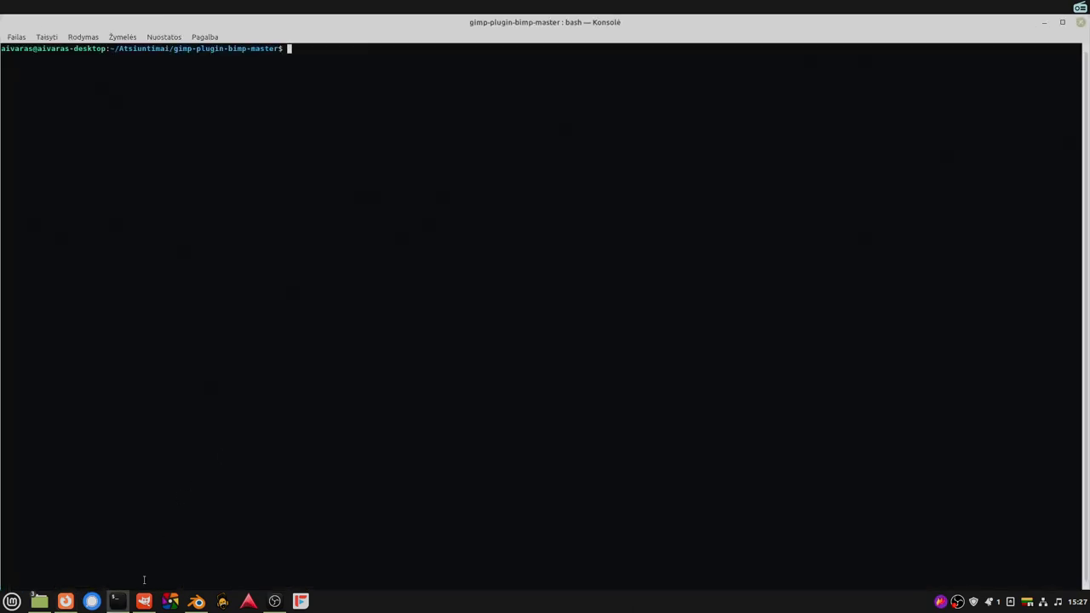
left_click(144, 601)
Launch Batch Image Manipulation from GIMP's File (Failas) menu
left_click(12, 38)
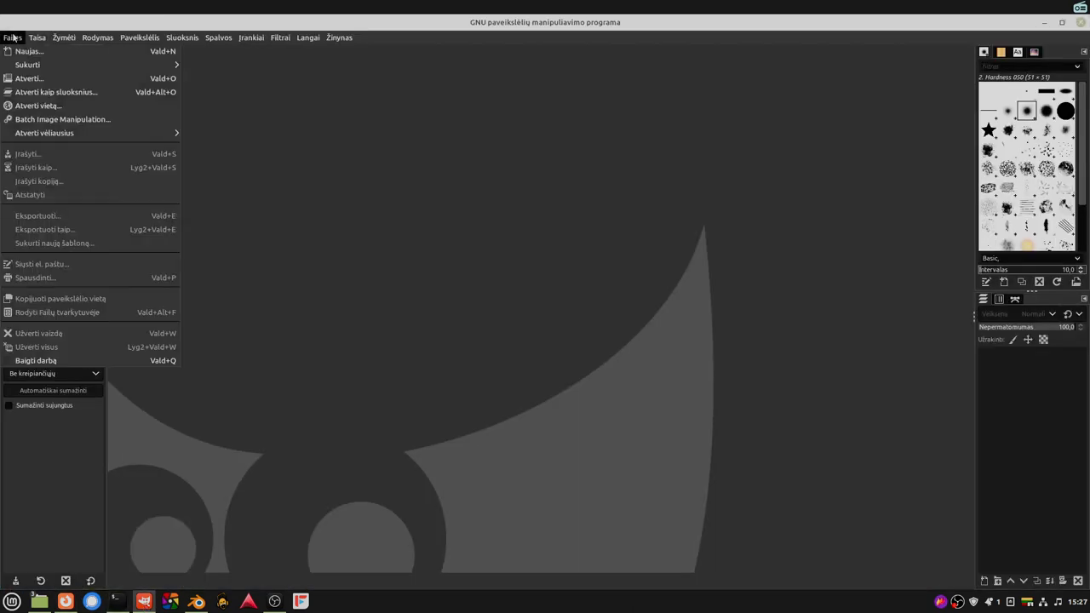
left_click(69, 119)
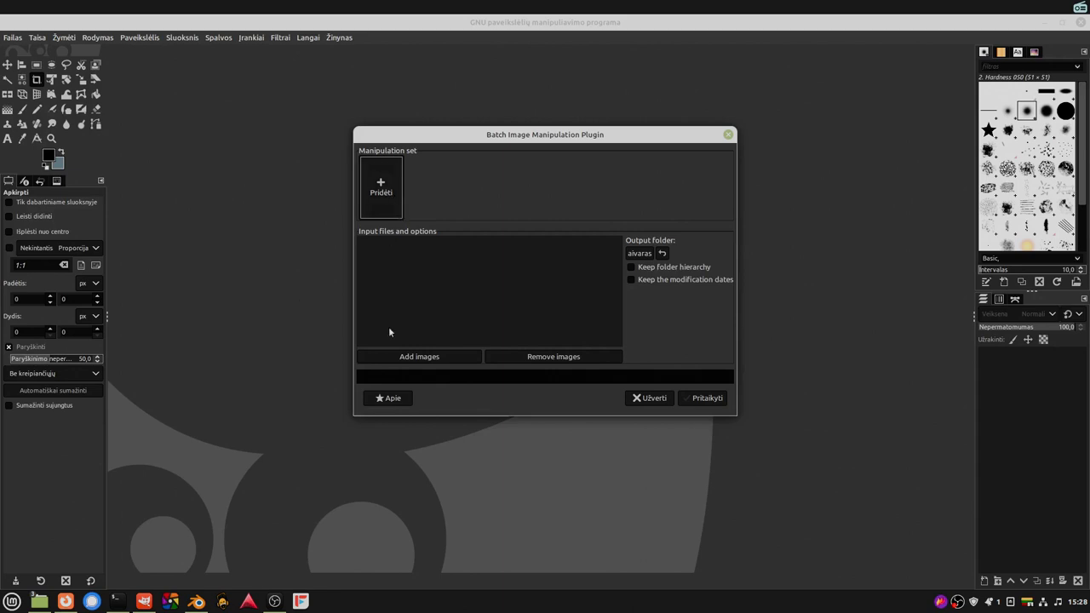
Add several PNG and EXR images to the batch input list
left_click(412, 358)
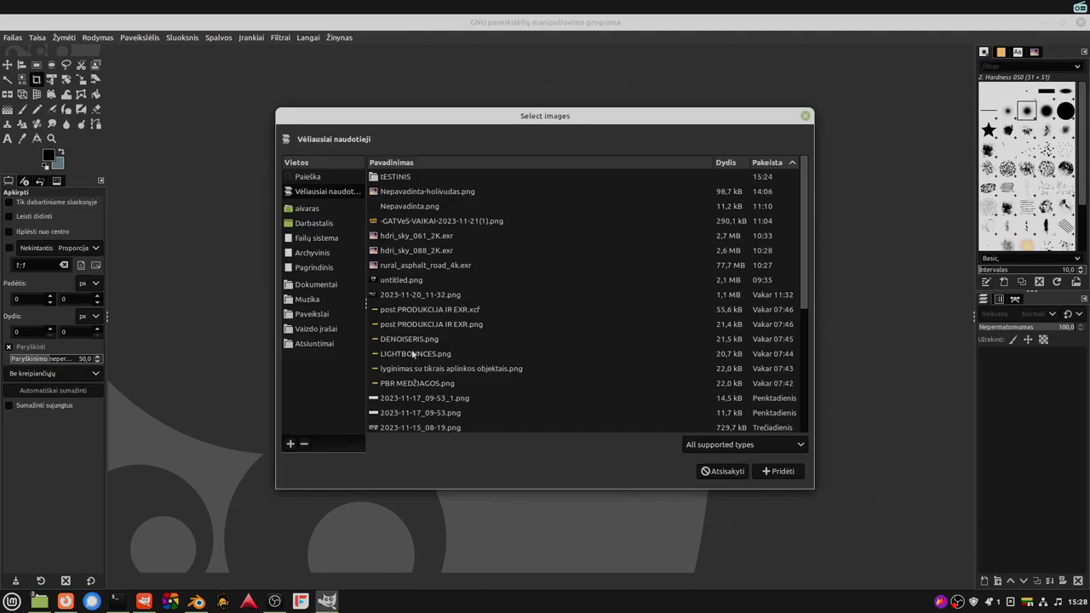
scroll(418, 199, "down", 2)
scroll(417, 204, "down", 5)
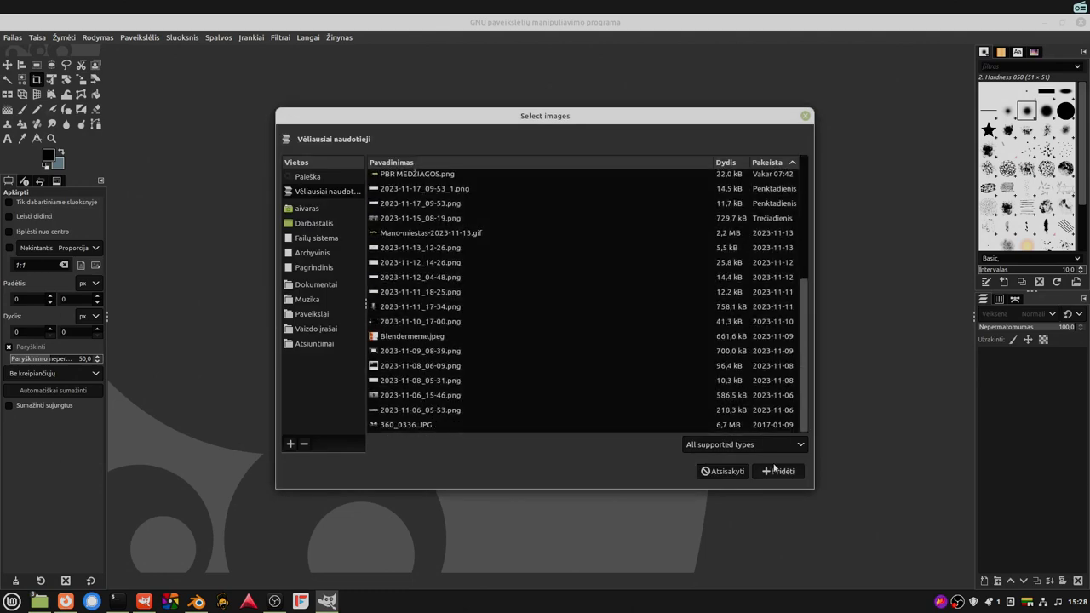
left_click(776, 472)
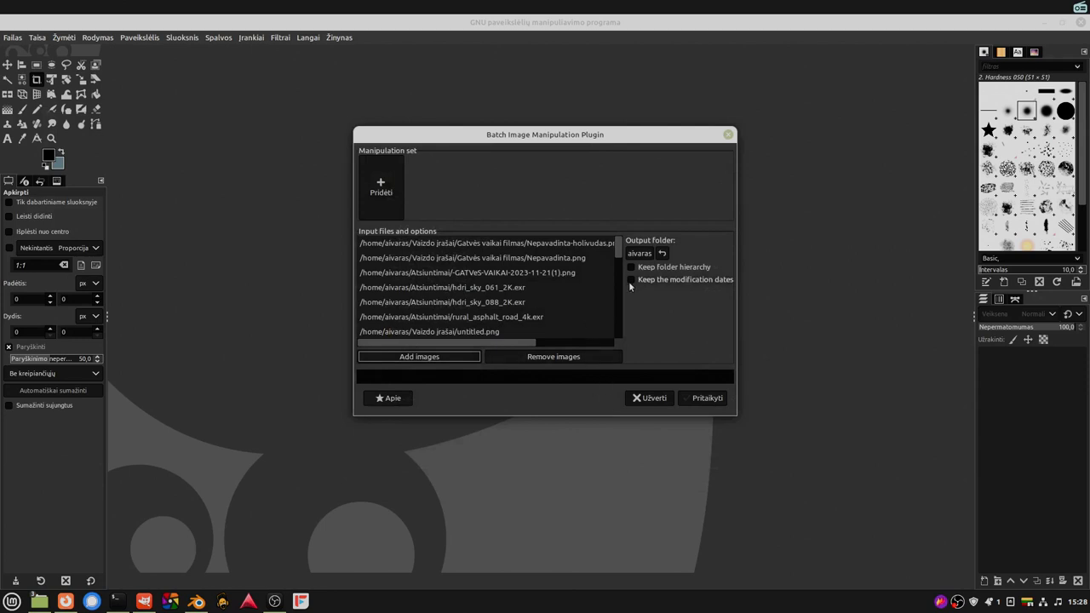
Set the output folder to Paveikslai/tESTINIS, keeping folder hierarchy and modification dates
left_click(639, 253)
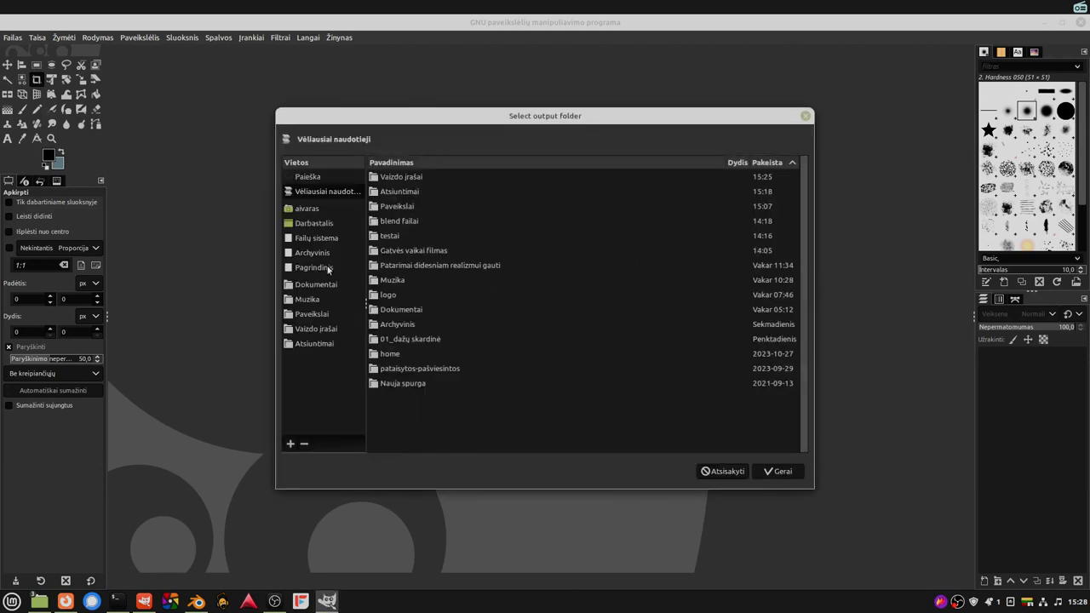
left_click(327, 314)
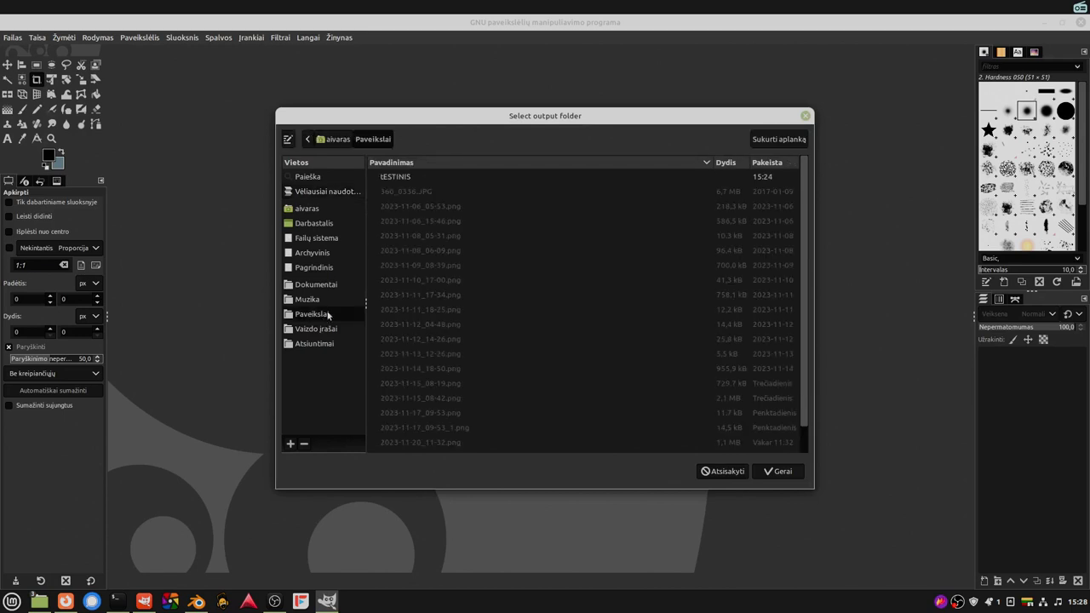
double_click(401, 178)
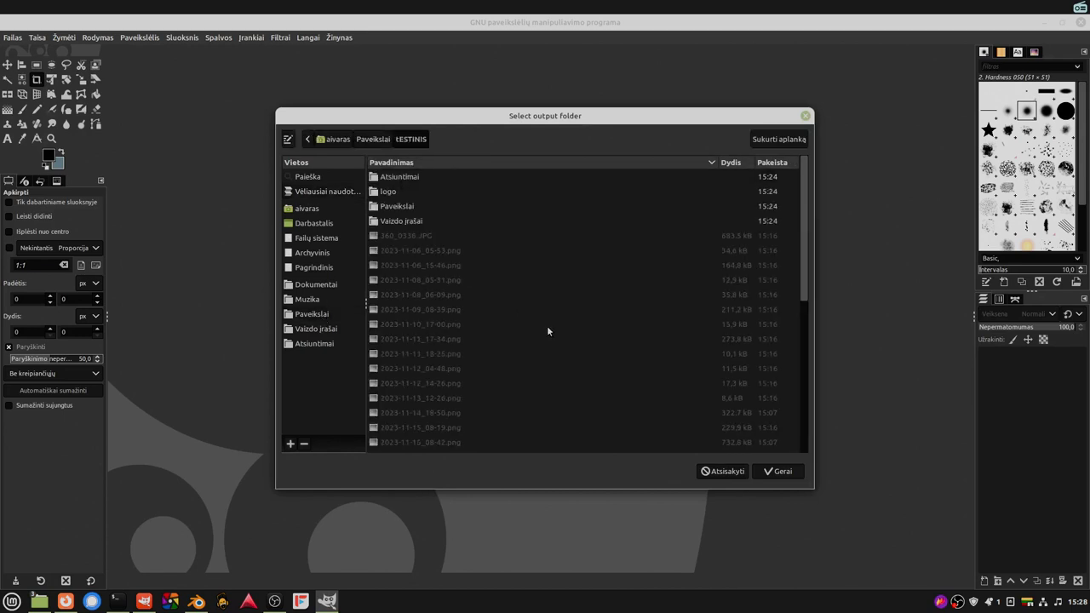
left_click(770, 471)
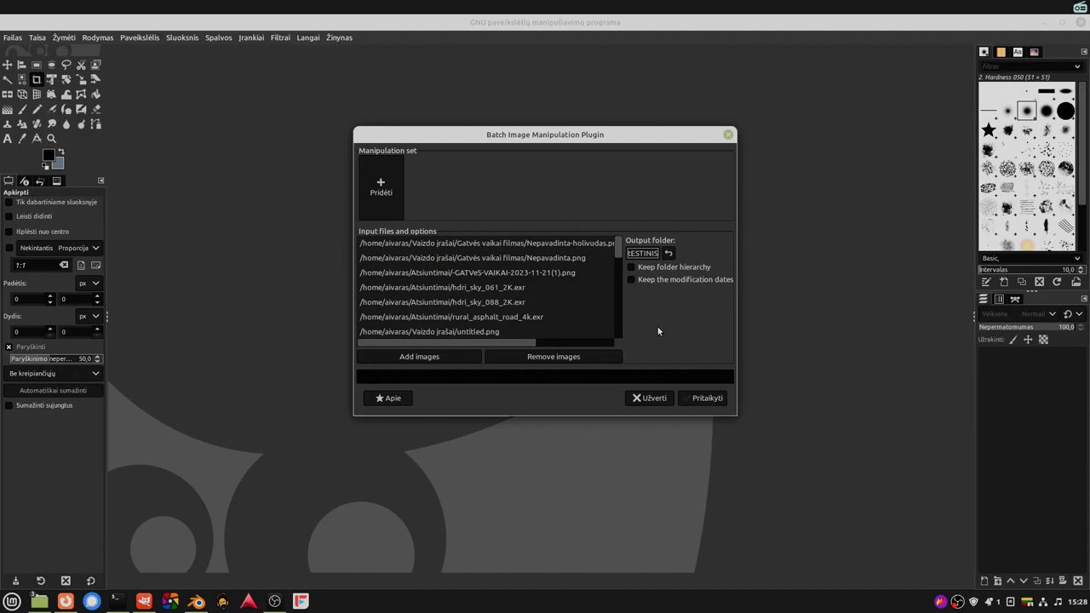
left_click(669, 268)
left_click(671, 279)
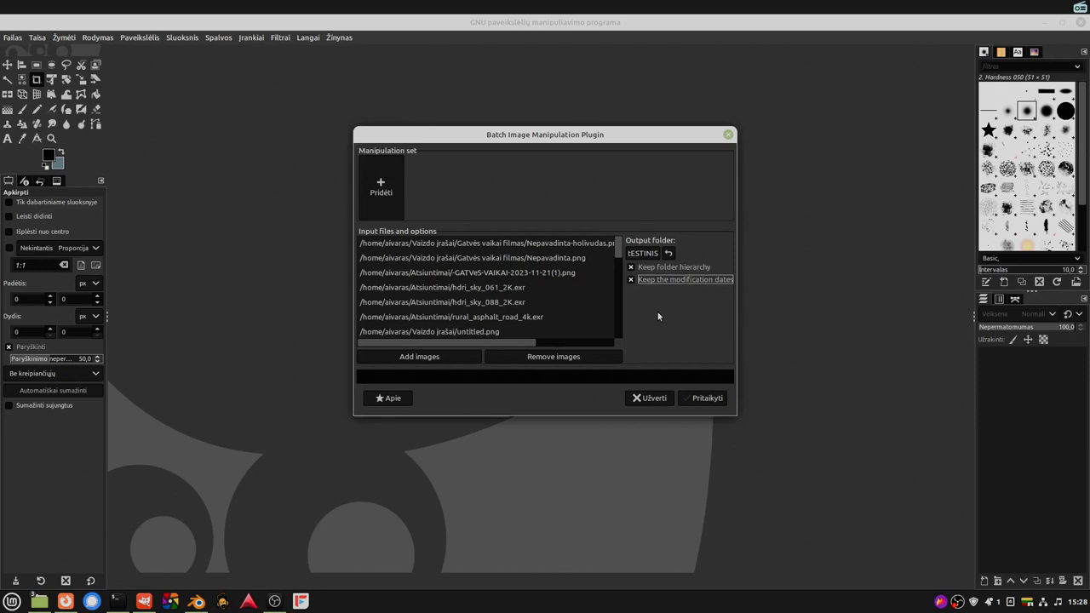
Choose gimp-brightness-contrast as an Other GIMP procedure with brightness 6 and contrast 1
left_click(374, 183)
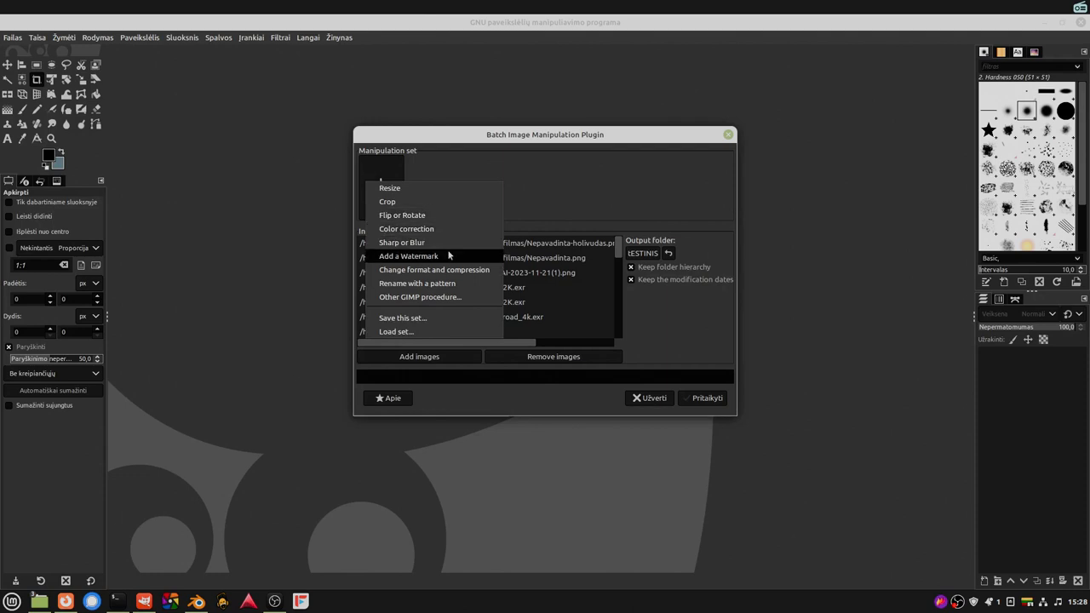
left_click(475, 297)
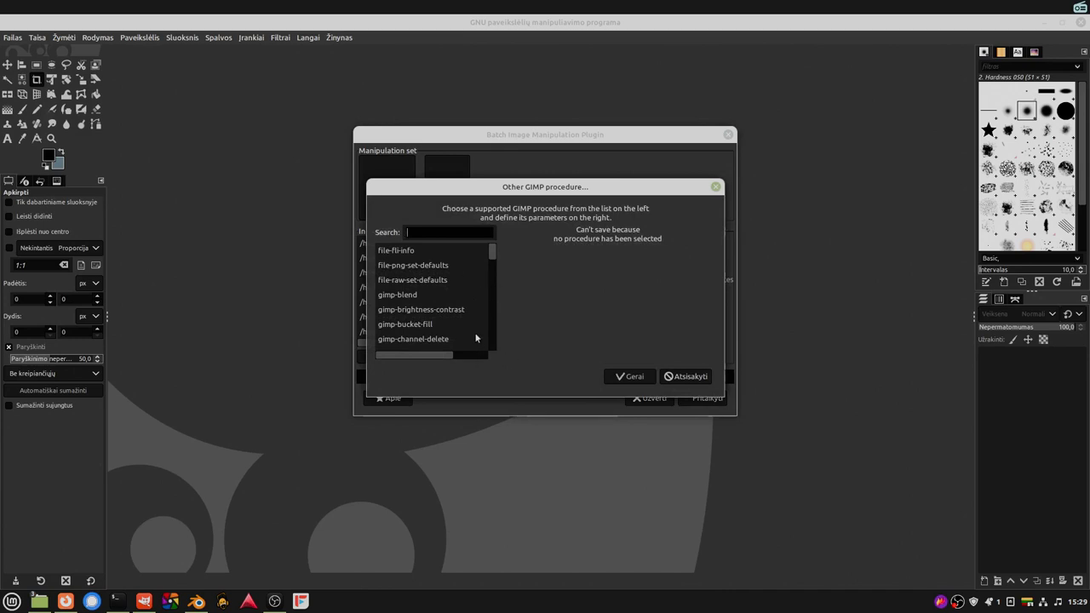
left_click(458, 312)
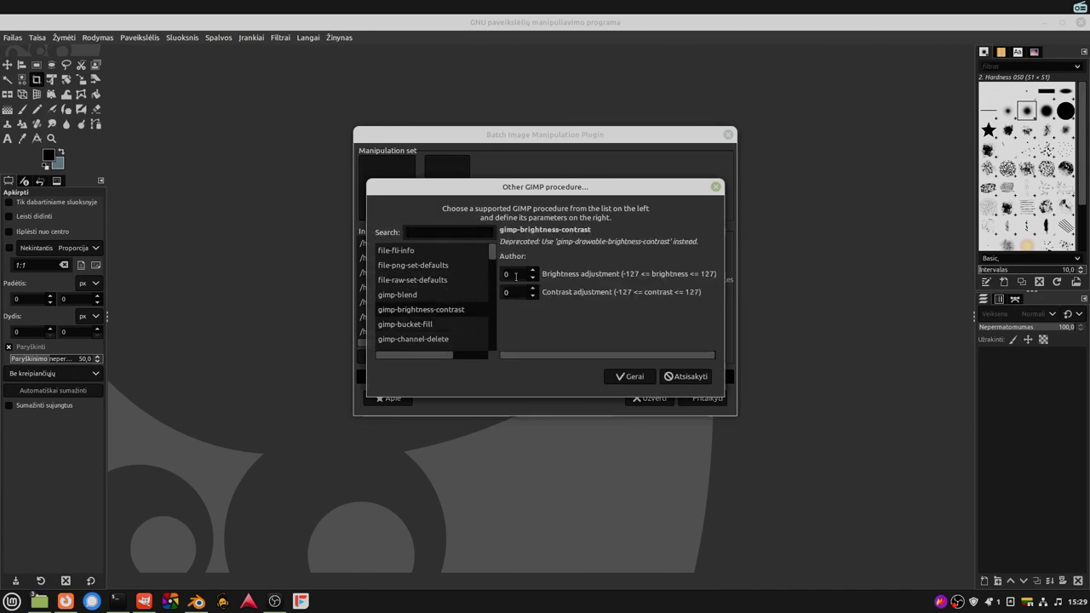
key("Tab")
left_click(505, 290)
key("Tab")
type("1")
Search the procedure list for 'alpha', clear the search, and reselect gimp-brightness-contrast
left_click(409, 226)
type("alpha")
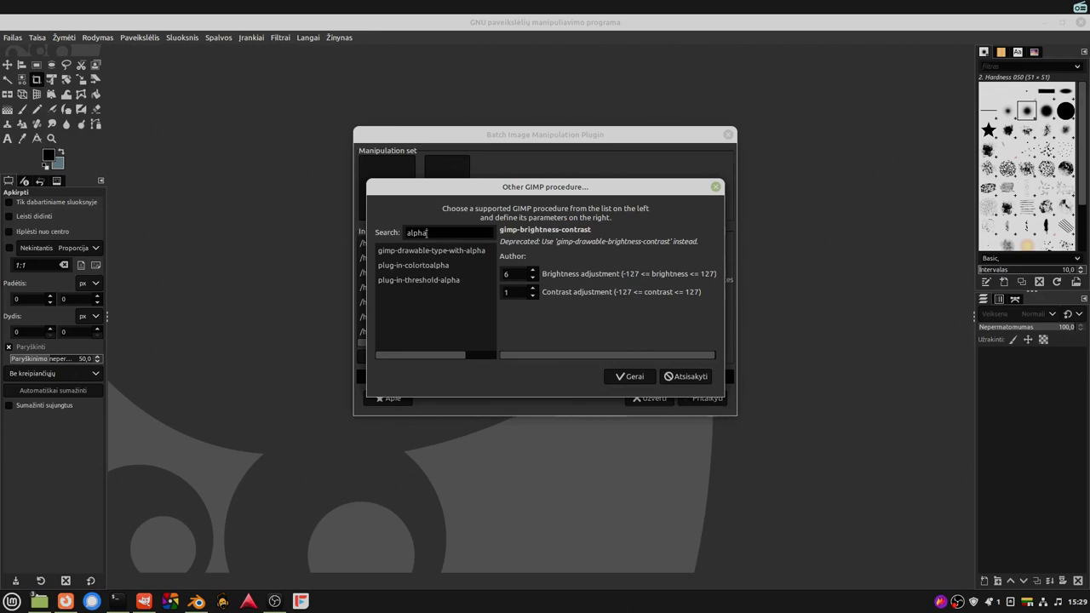
left_click_drag(430, 234, 401, 231)
key("BackSpace")
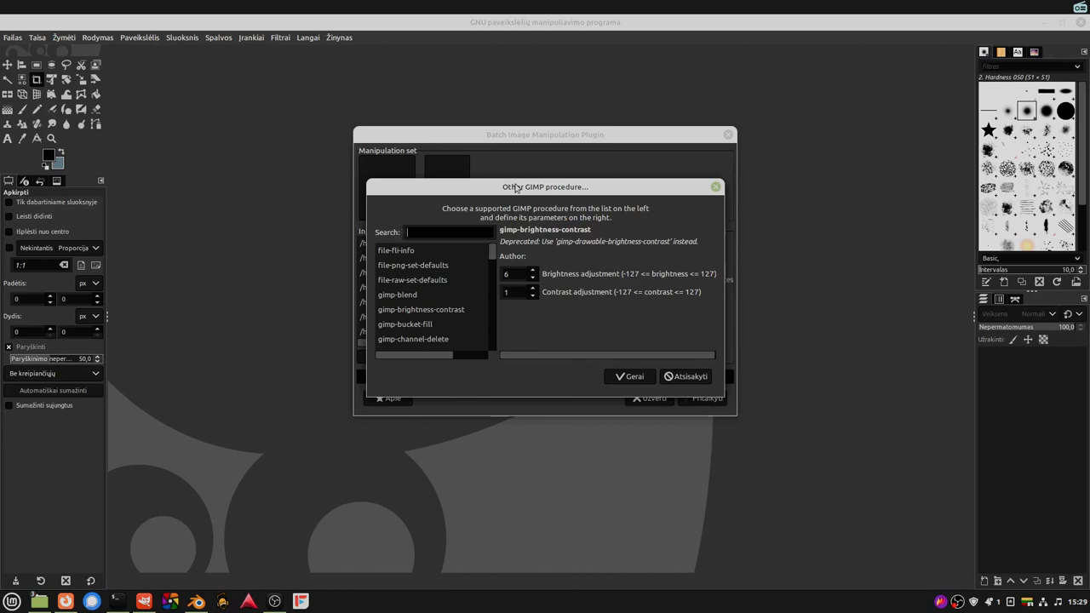
mouse_move(491, 248)
left_mouse_down()
mouse_move(503, 353)
mouse_move(468, 214)
left_mouse_up()
left_click(442, 307)
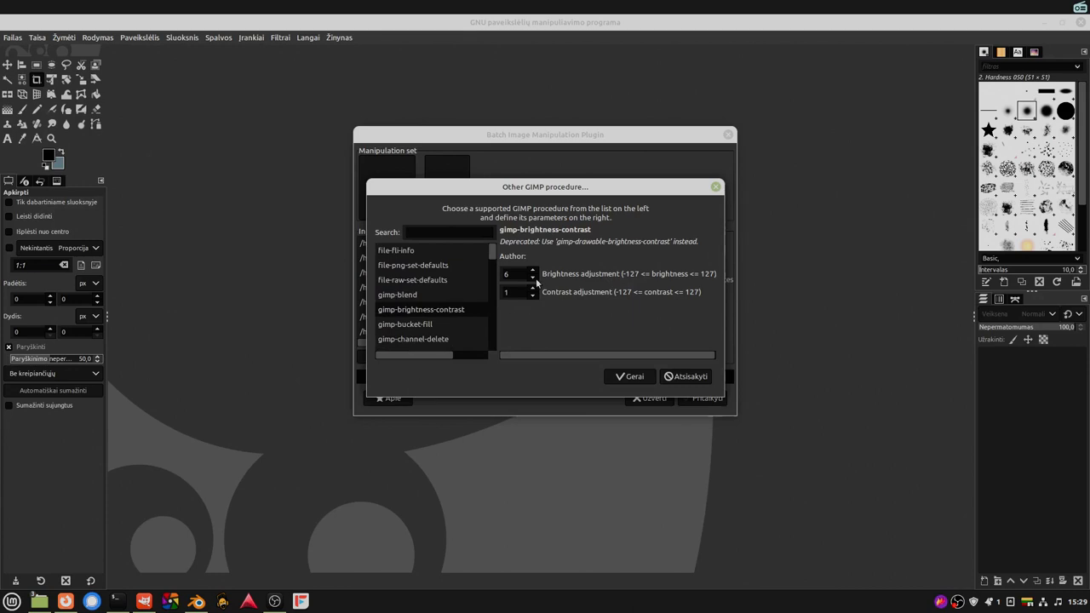
Confirm the brightness-contrast step and add a resize to 50% width and 50% height
left_click(634, 375)
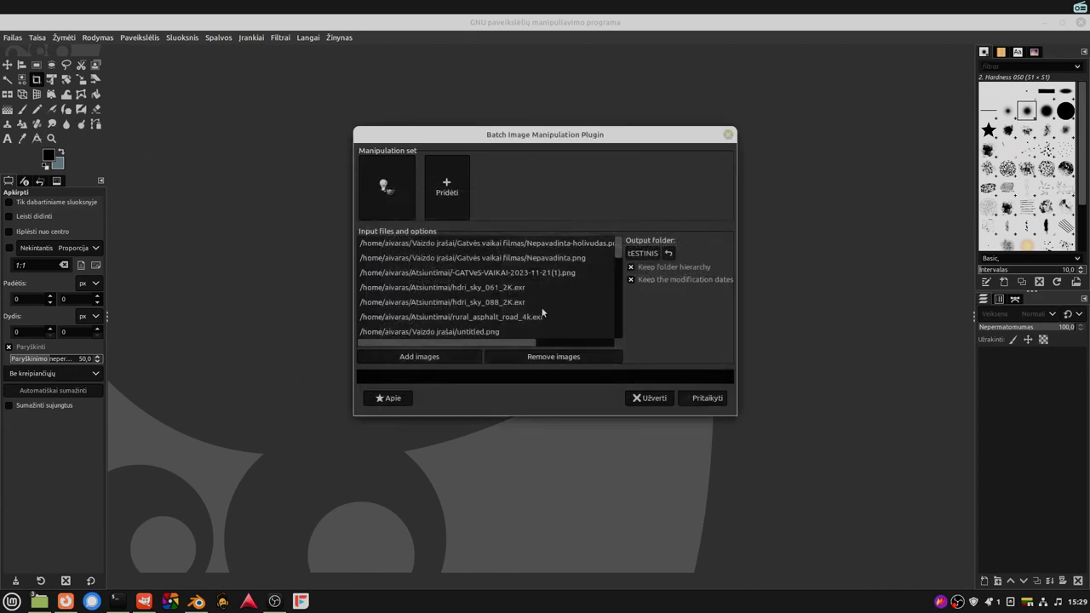
left_click(449, 195)
left_click(469, 200)
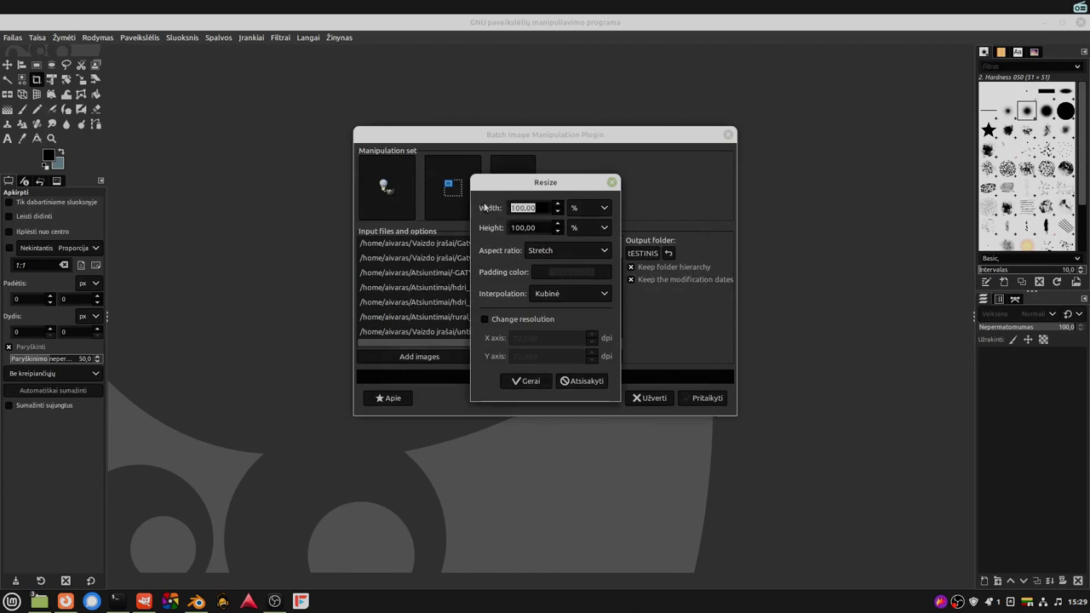
type("50")
key("Tab")
type("50")
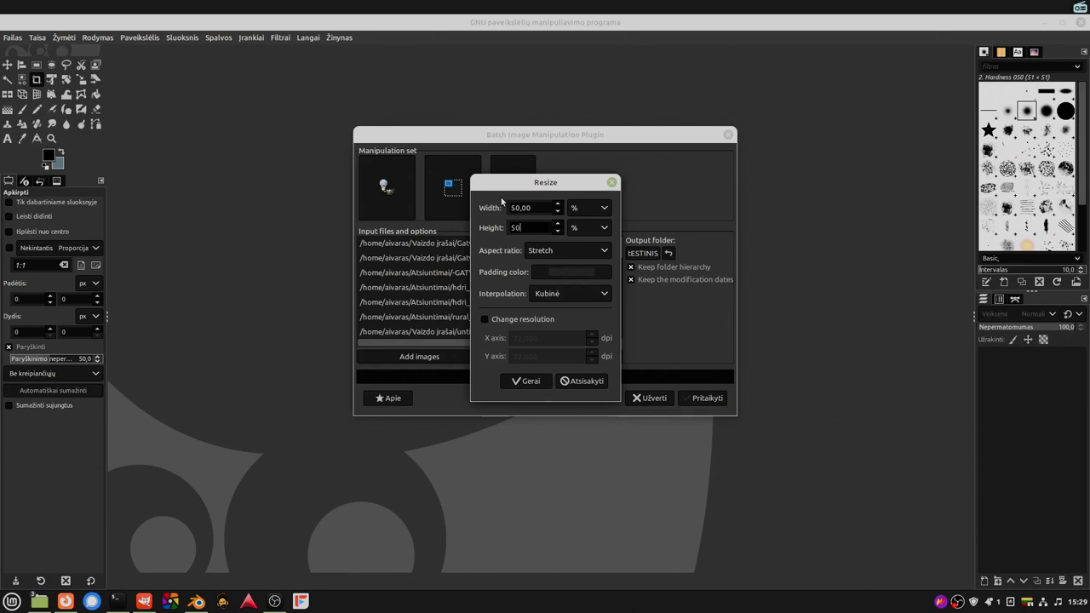
left_click(521, 383)
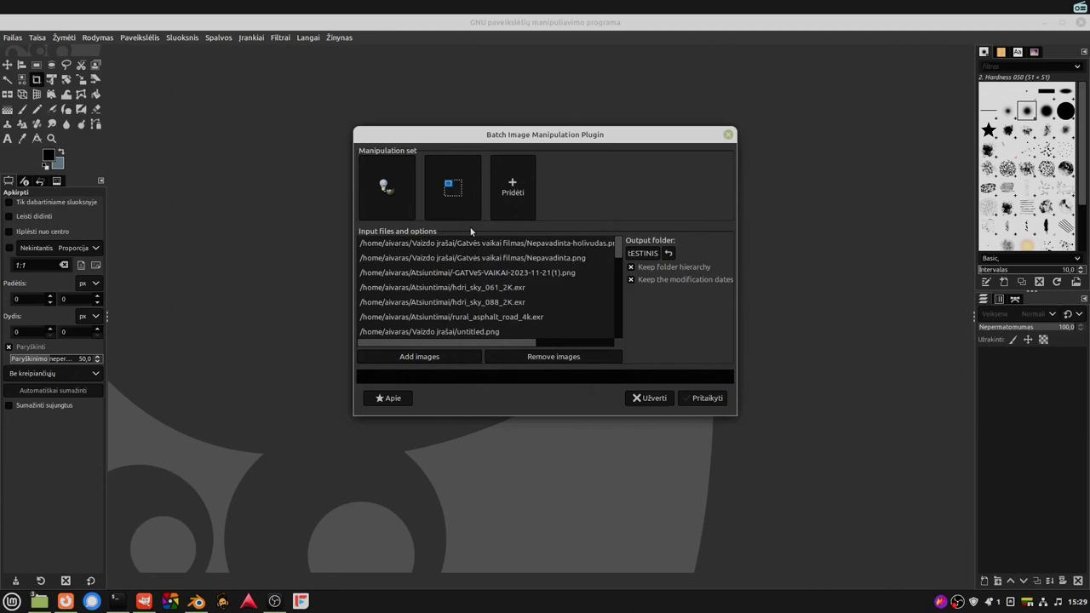
Add a crop to the Classic 35 mm film (3:2) aspect ratio
left_click(521, 185)
left_click(545, 205)
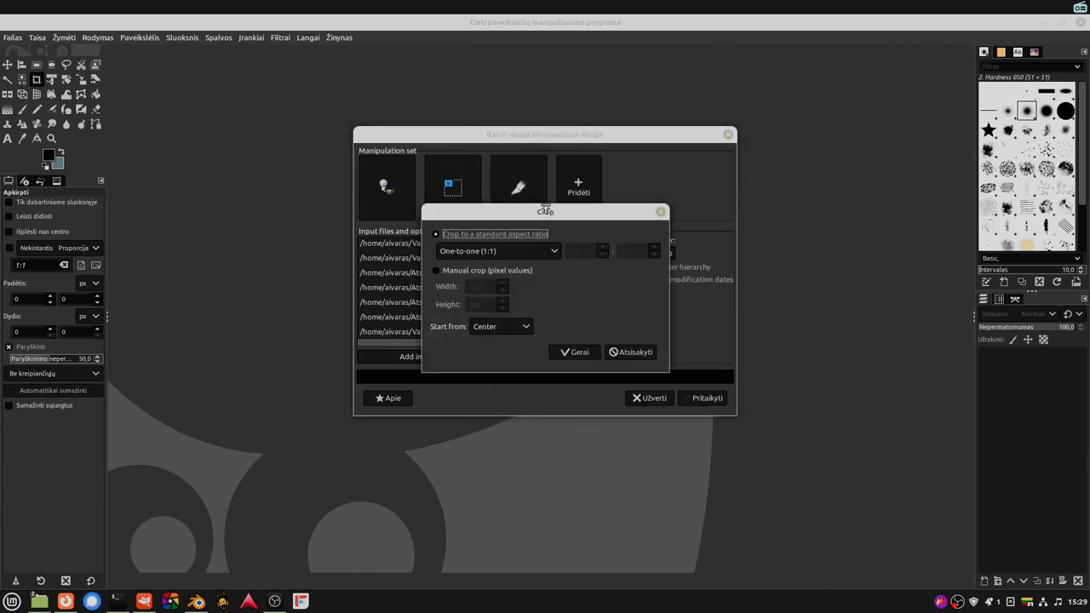
left_click(496, 250)
left_click(497, 262)
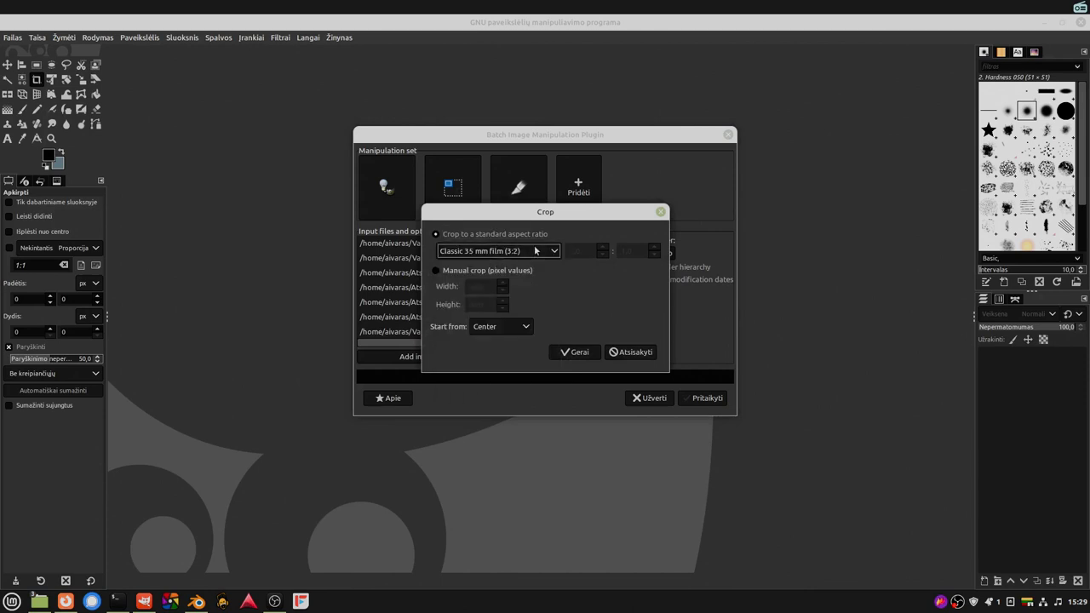
left_click(577, 351)
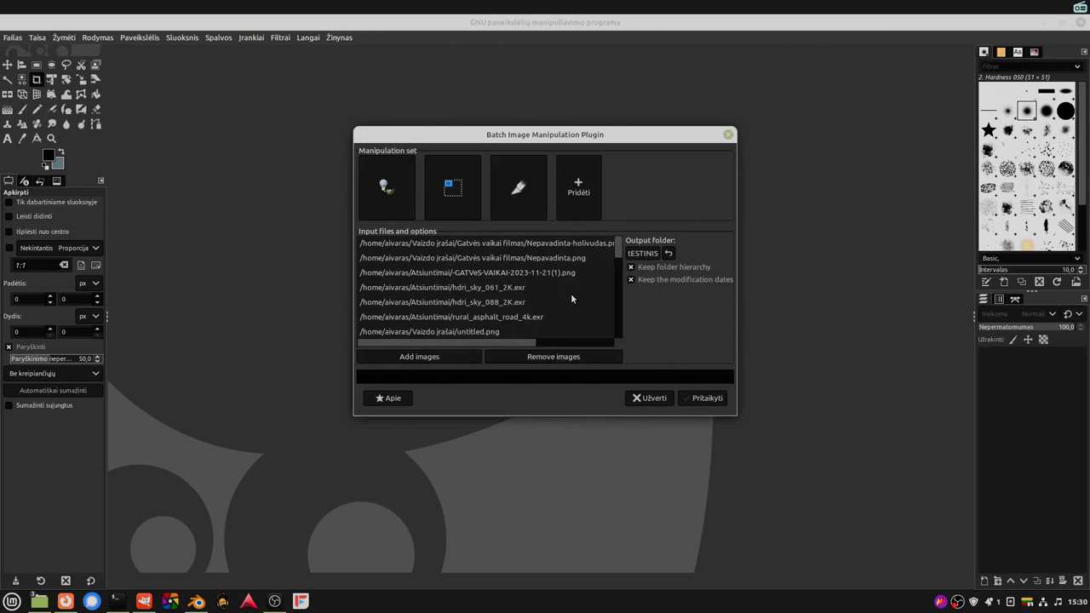
left_click(578, 184)
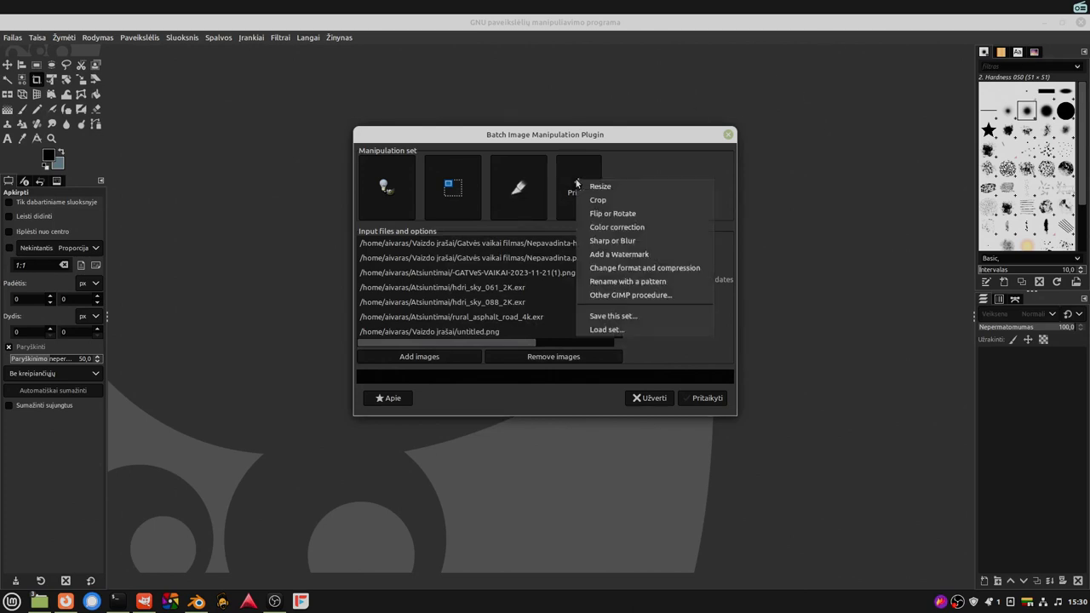
left_click(617, 297)
scroll(449, 286, "down", 2)
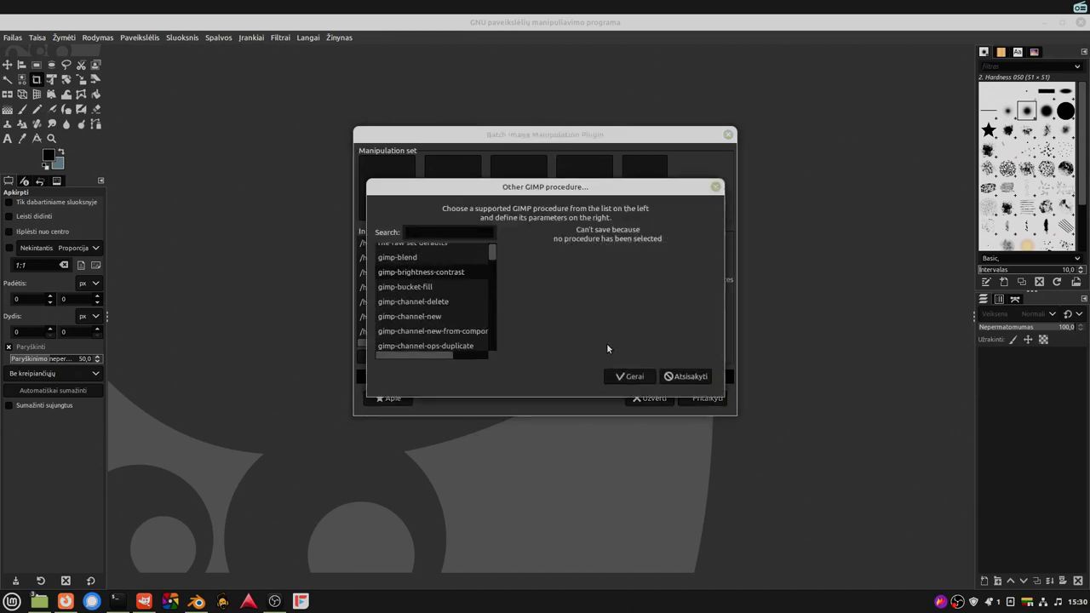
left_click(687, 376)
left_click(385, 188)
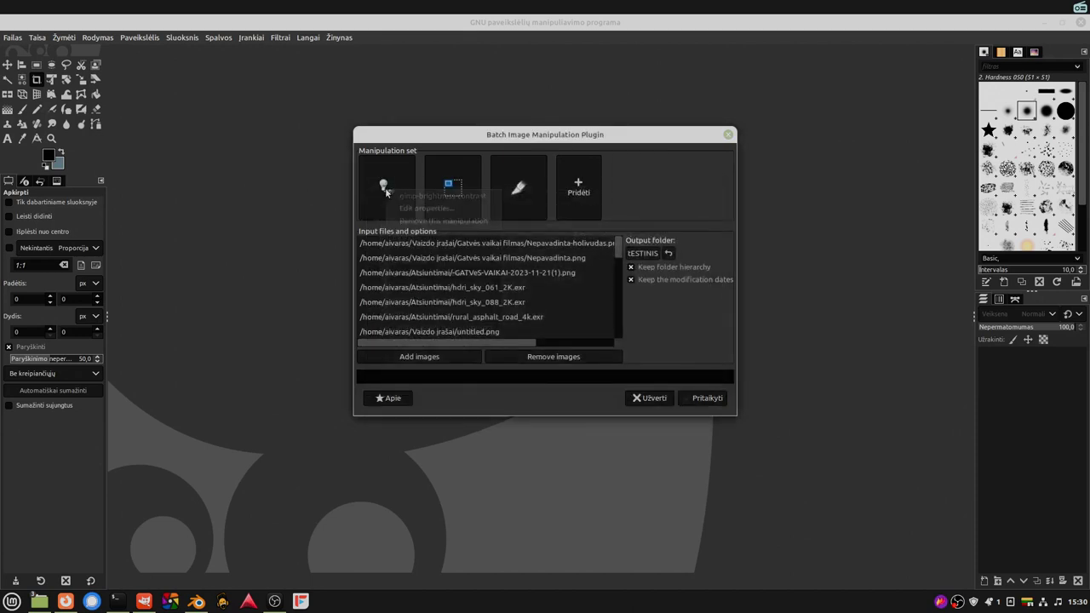
left_click(426, 197)
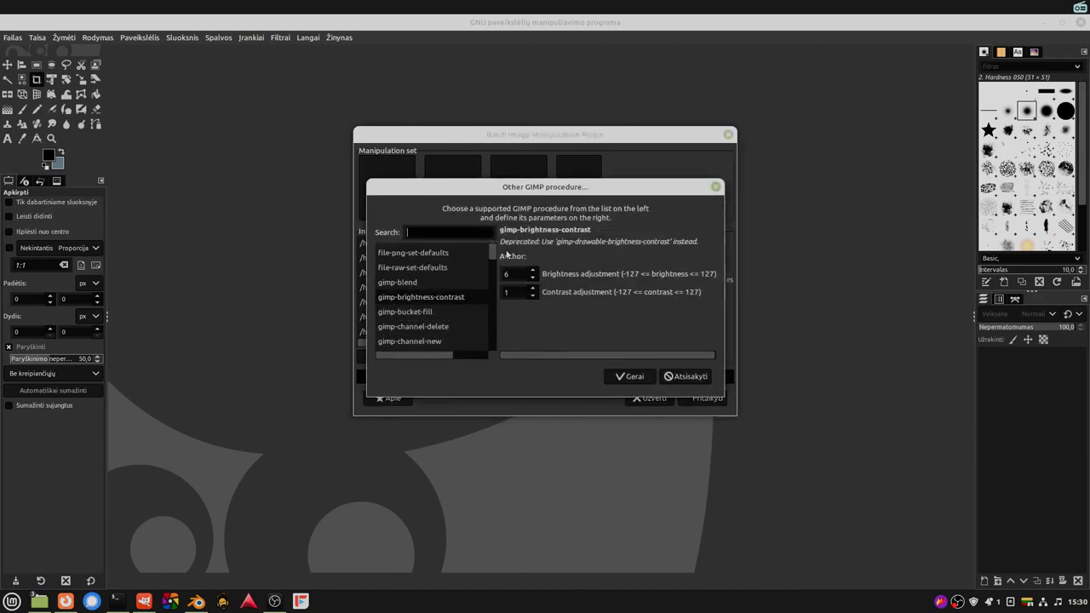
left_click(642, 376)
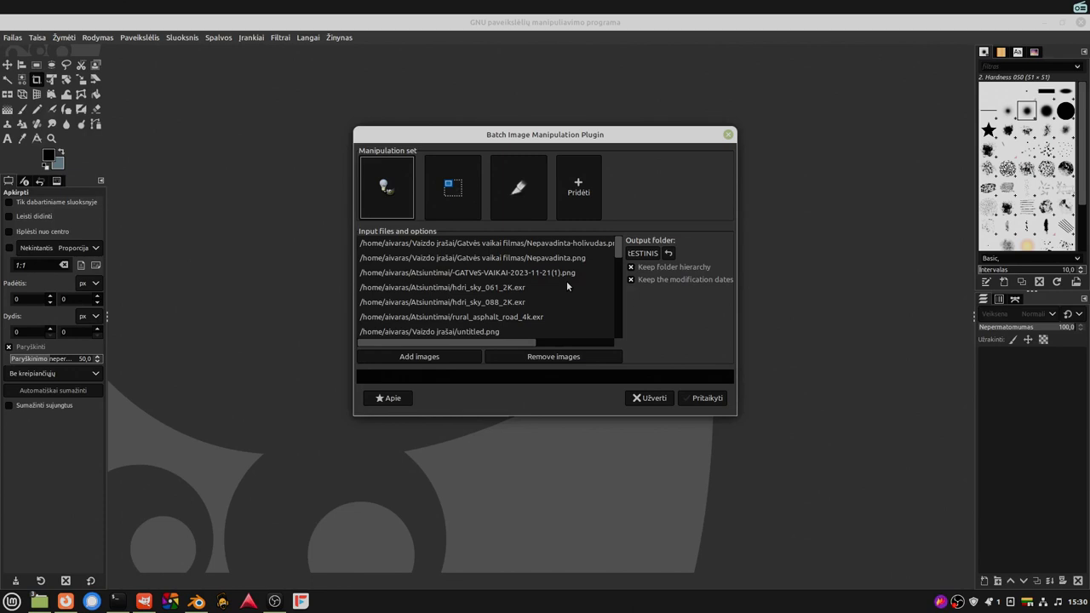
Run the batch into tESTINIS, approving overwrite of existing output files for every image
left_click(707, 397)
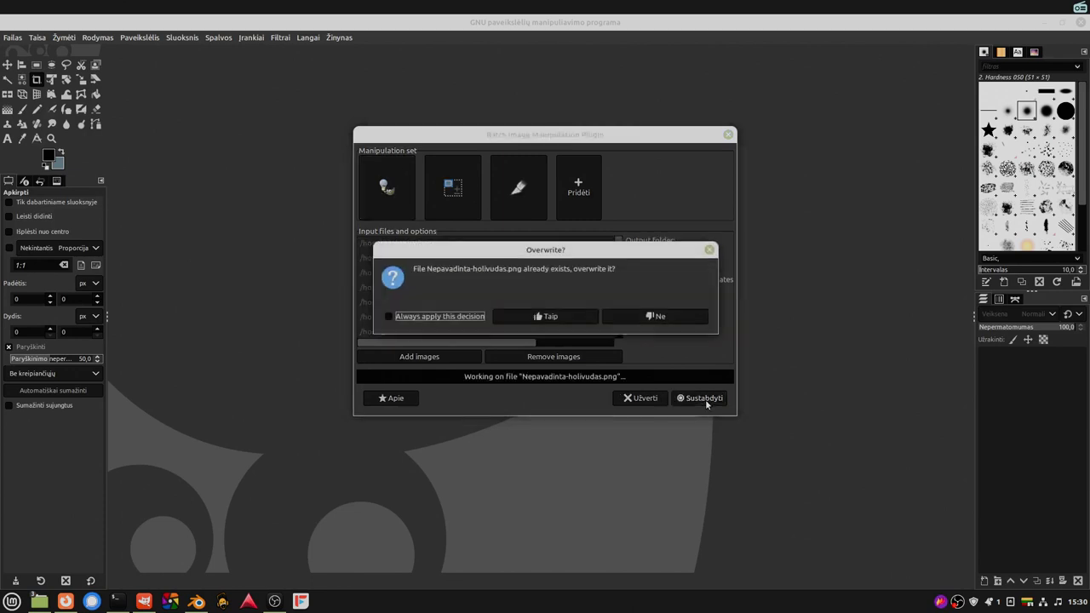
left_click(455, 320)
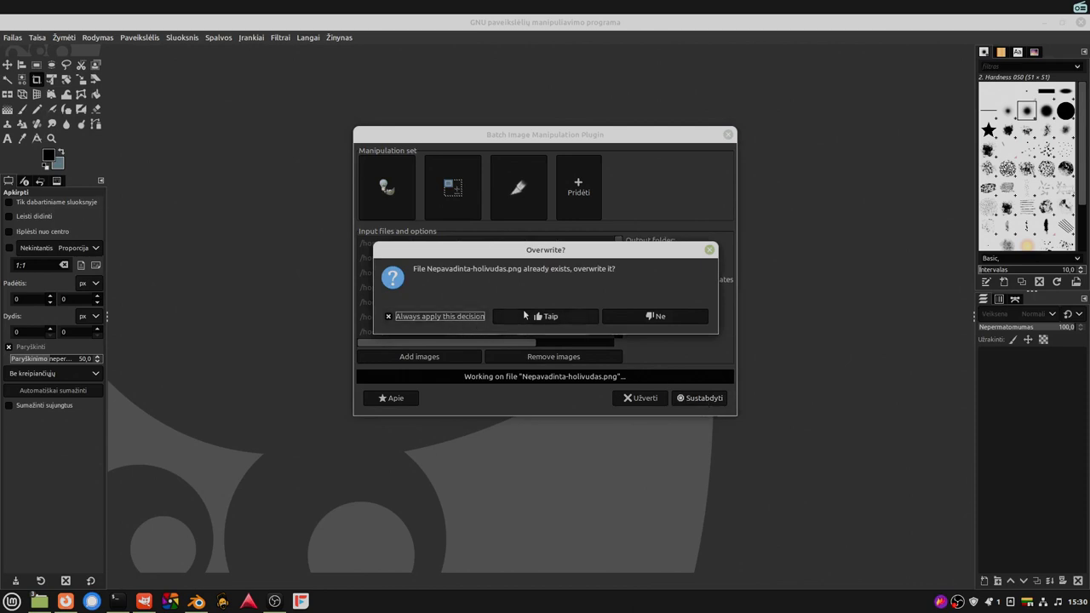
left_click(536, 316)
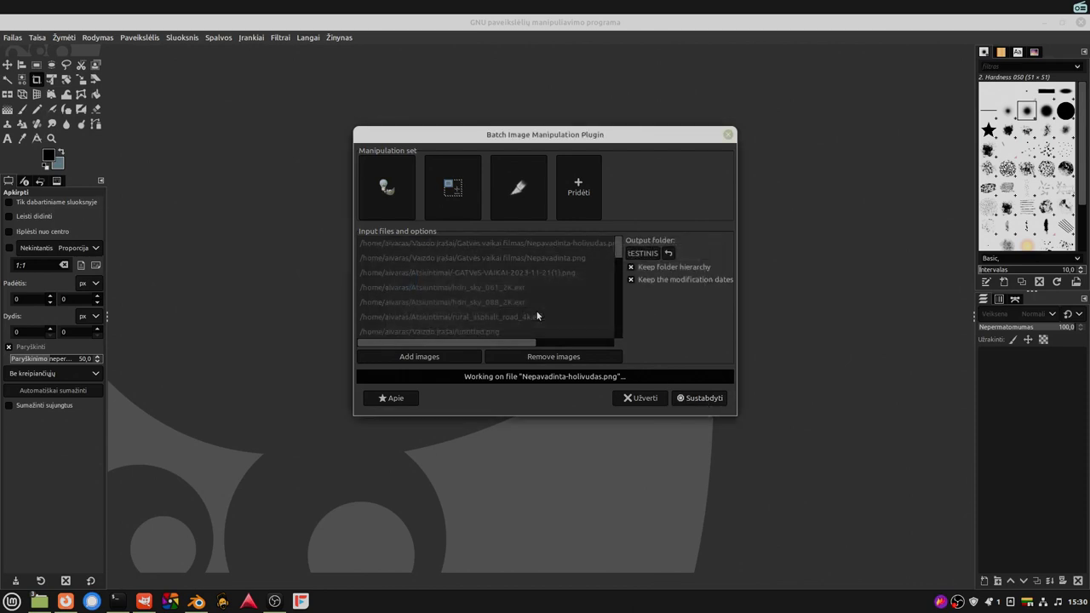